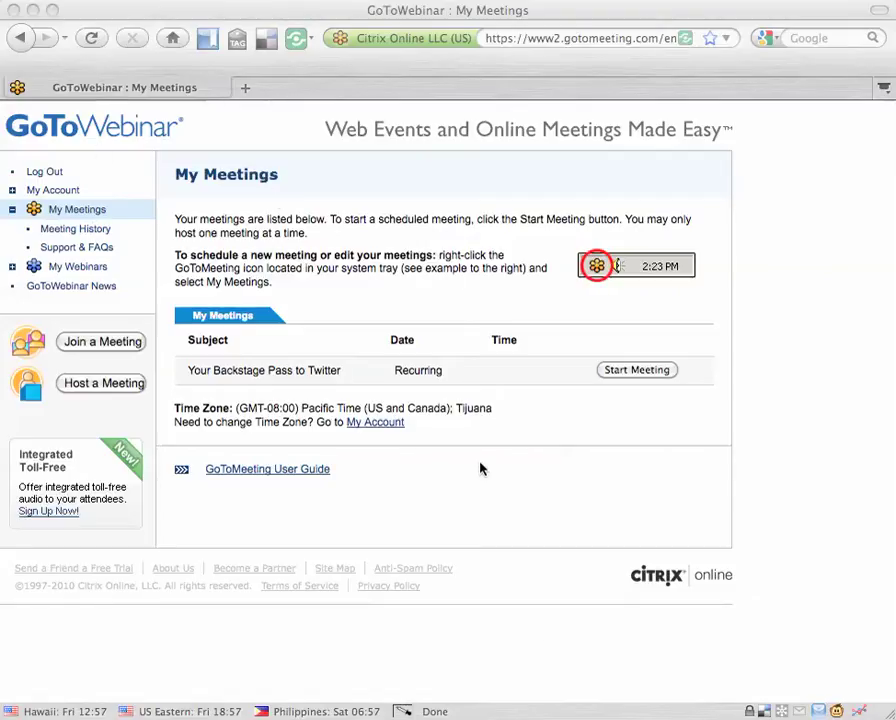
- Go to My Webinars and start a new webinar with Schedule a Webinar
click(85, 272)
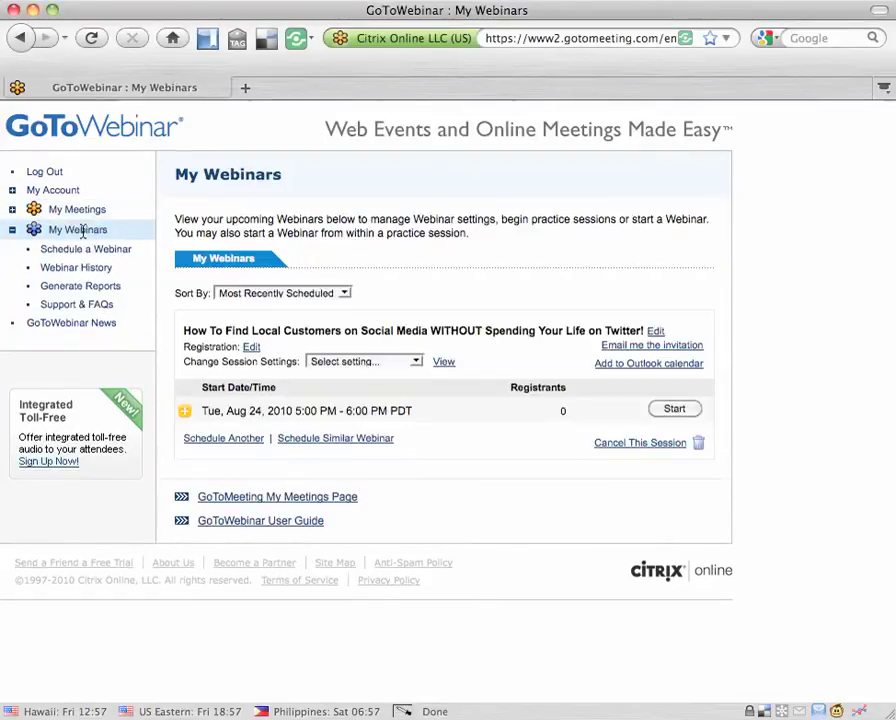
click(88, 254)
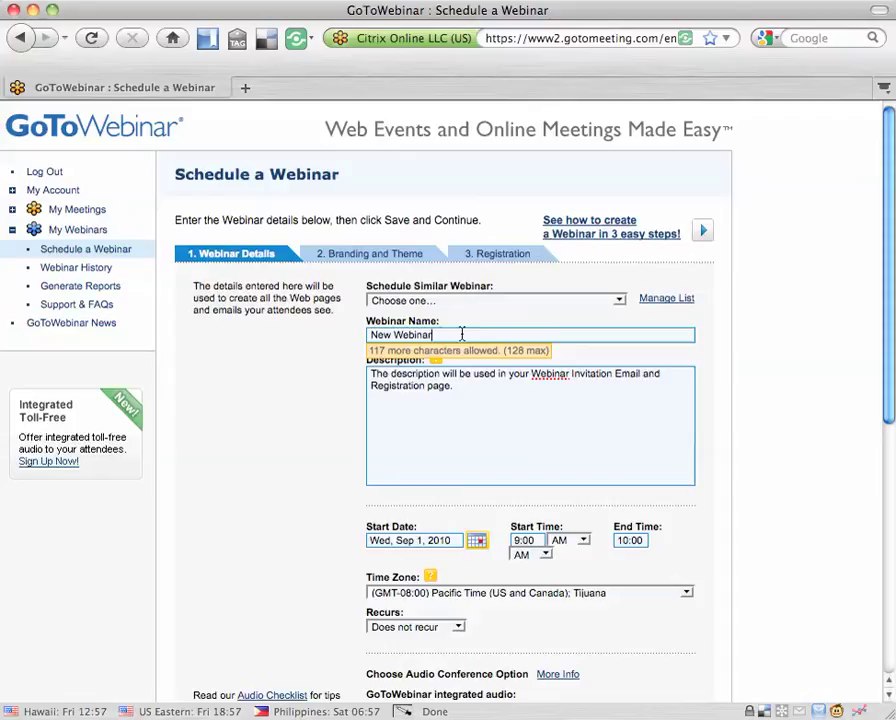
- Replace 'New Webinar' with the name 'test' and enter 'test' as the description
text(test)
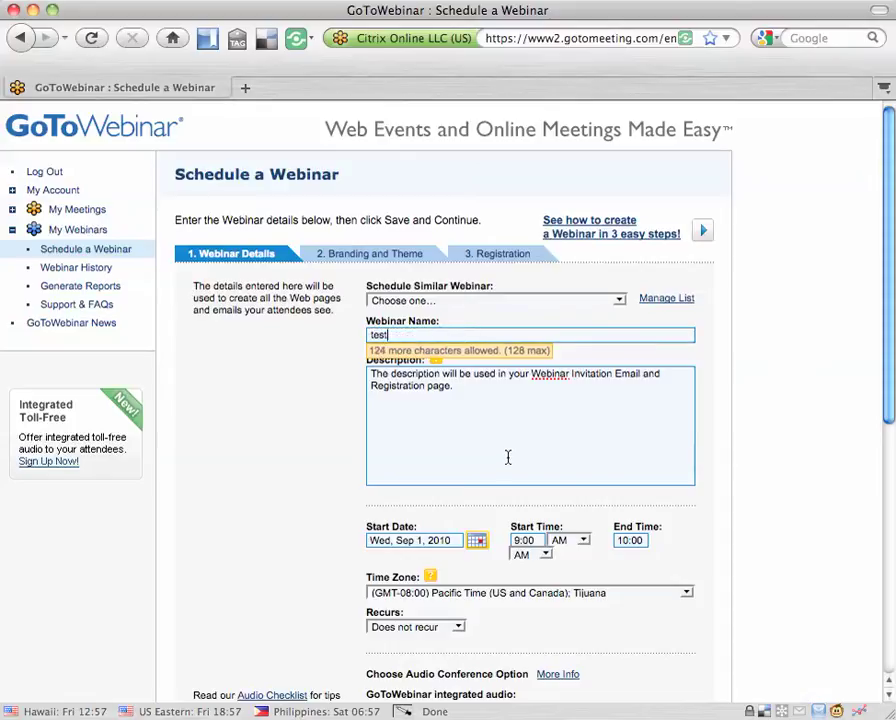
click(503, 434)
text(test)
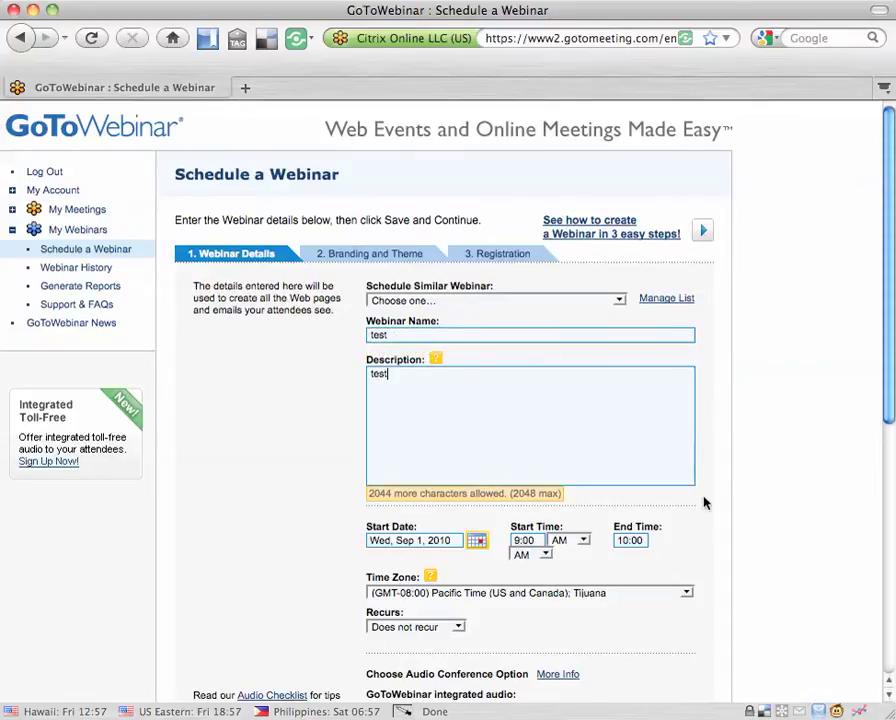
click(743, 531)
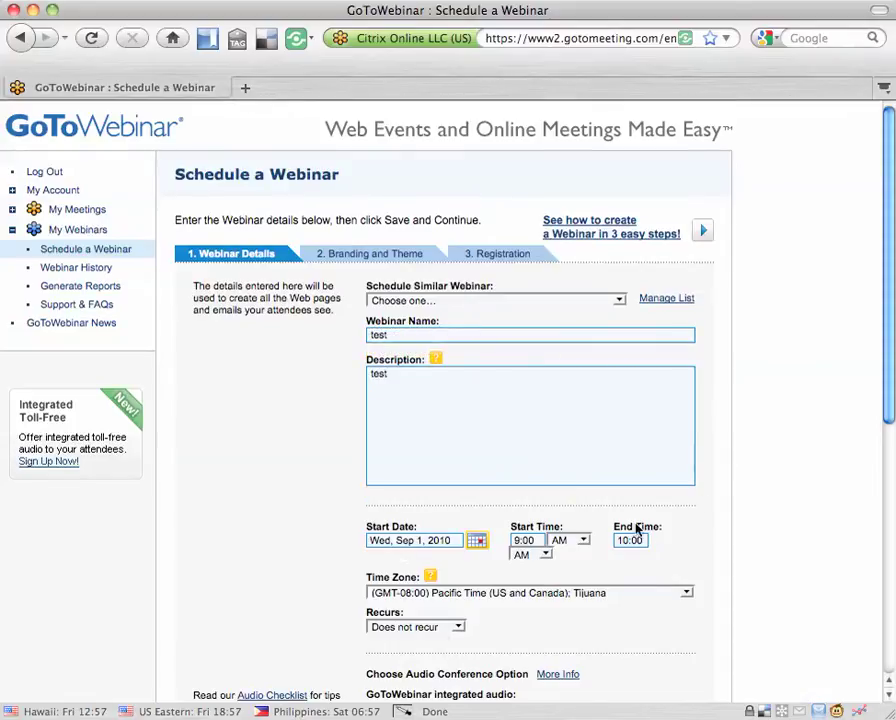
scroll(637, 530, down, 1)
scroll(502, 574, down, 1)
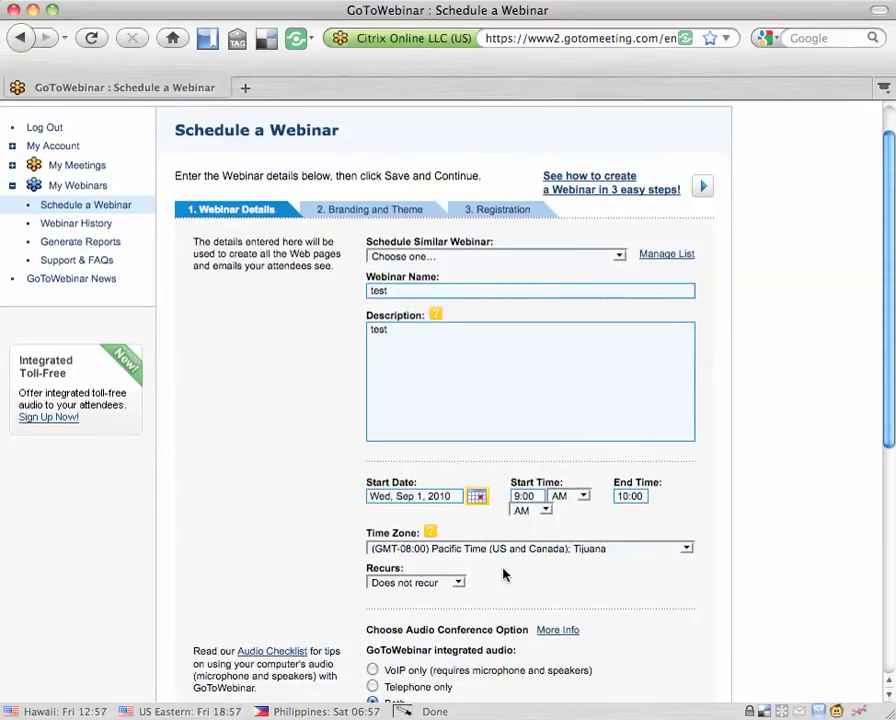
scroll(426, 580, down, 2)
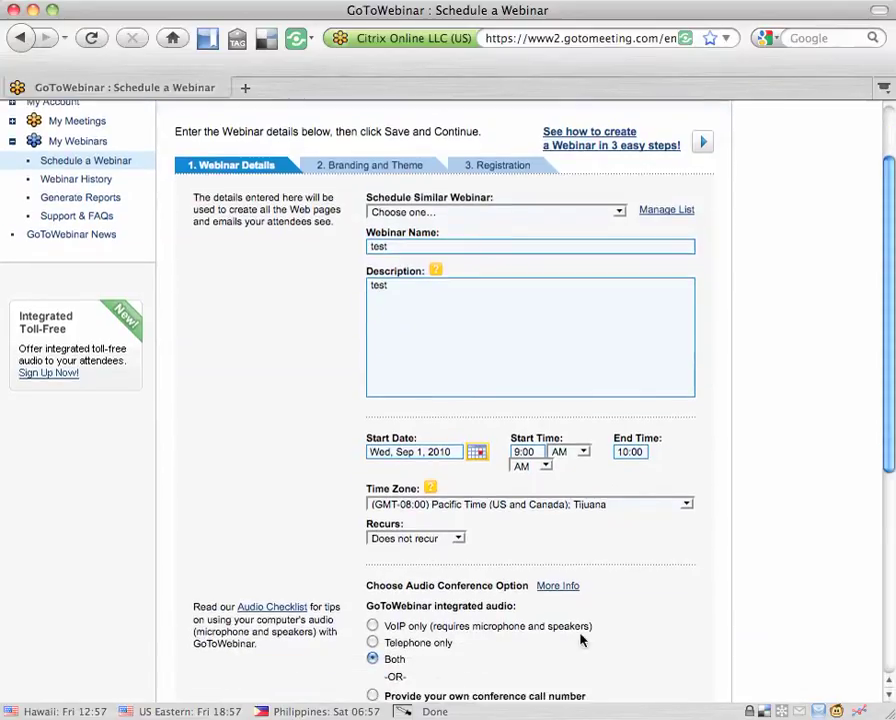
- Save the 'test' webinar details past the audio and password options to schedule it
scroll(441, 620, down, 1)
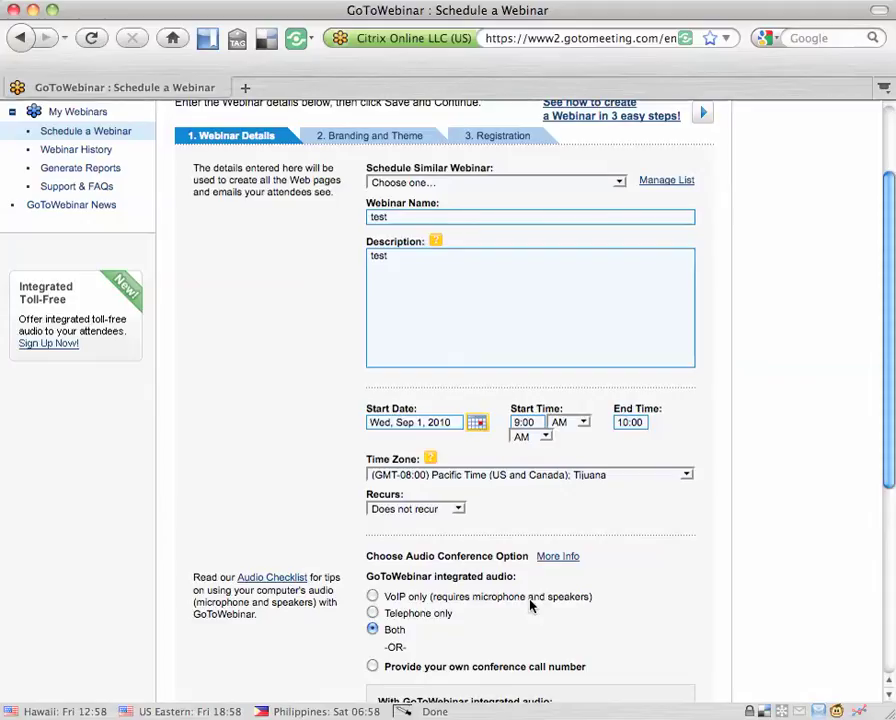
scroll(531, 604, down, 1)
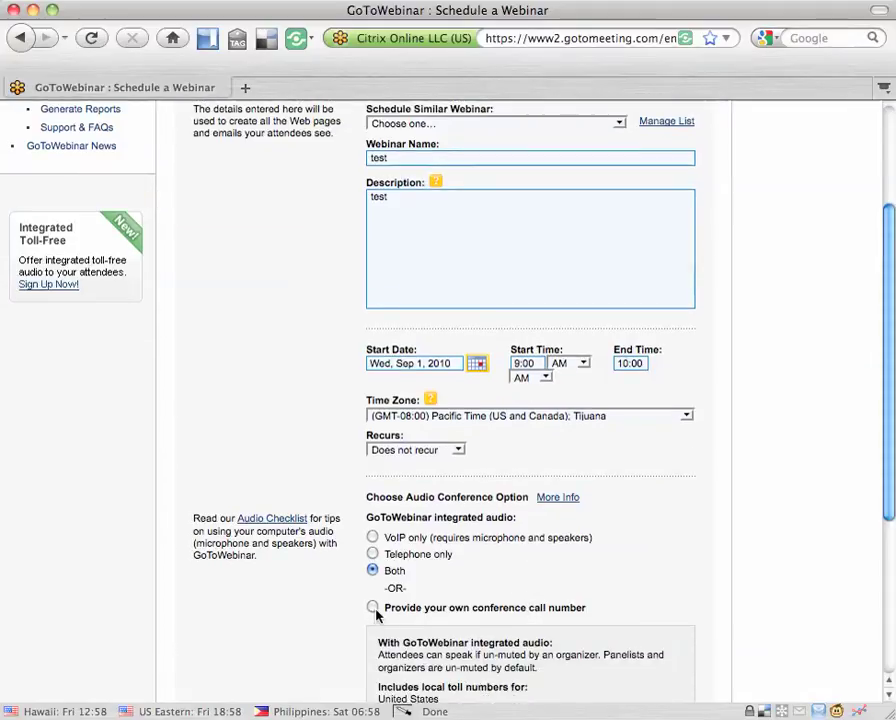
scroll(376, 614, down, 1)
scroll(380, 566, down, 3)
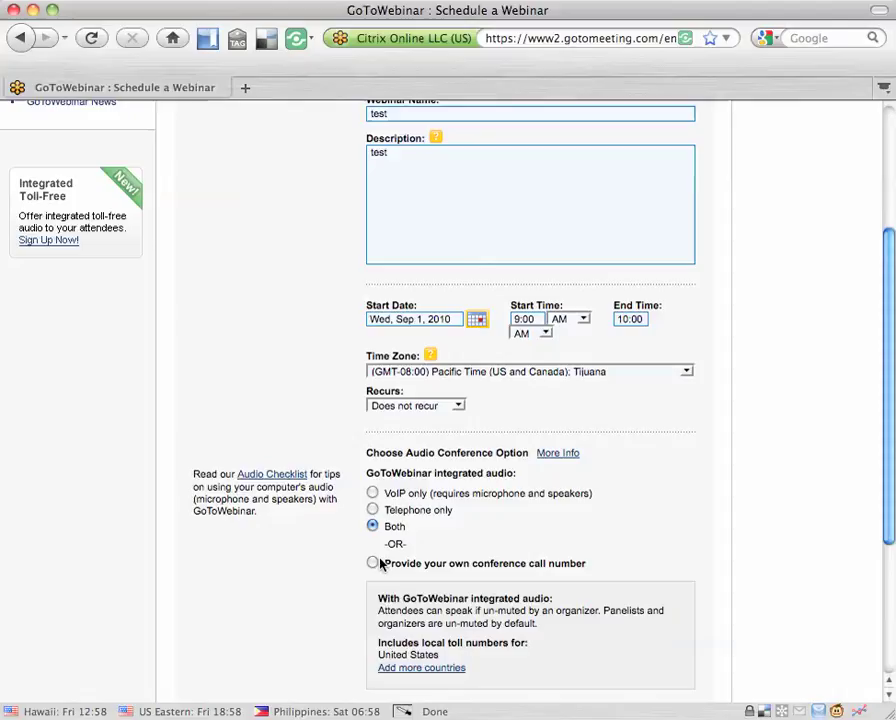
scroll(380, 565, down, 1)
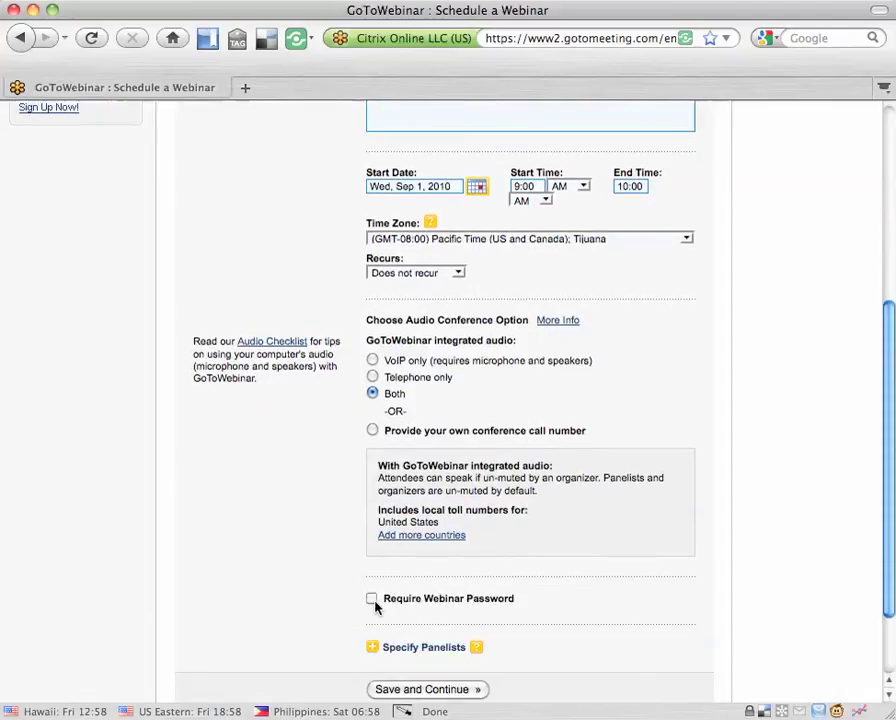
scroll(374, 604, down, 1)
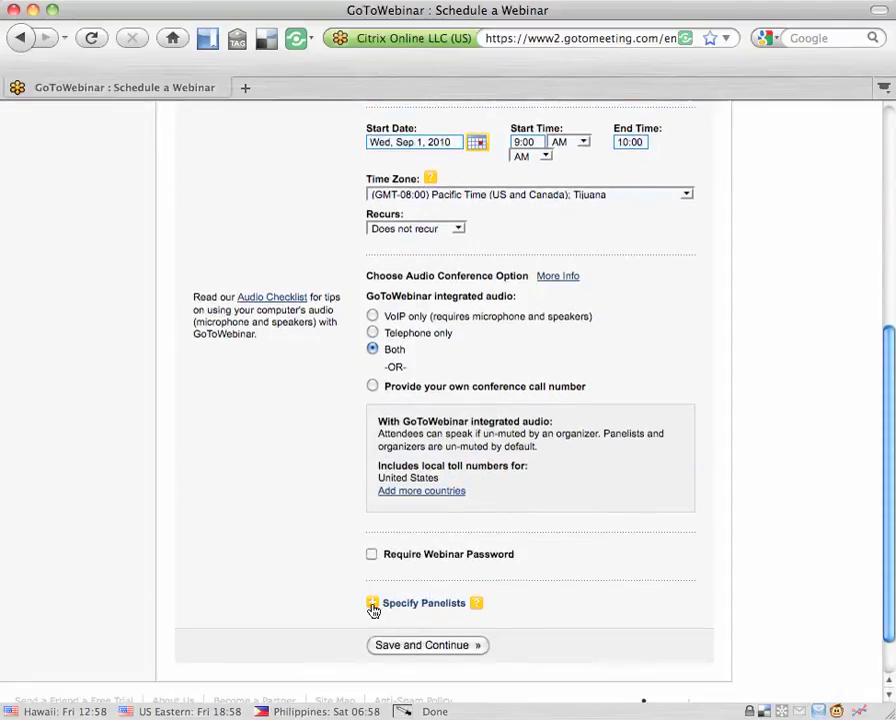
click(436, 647)
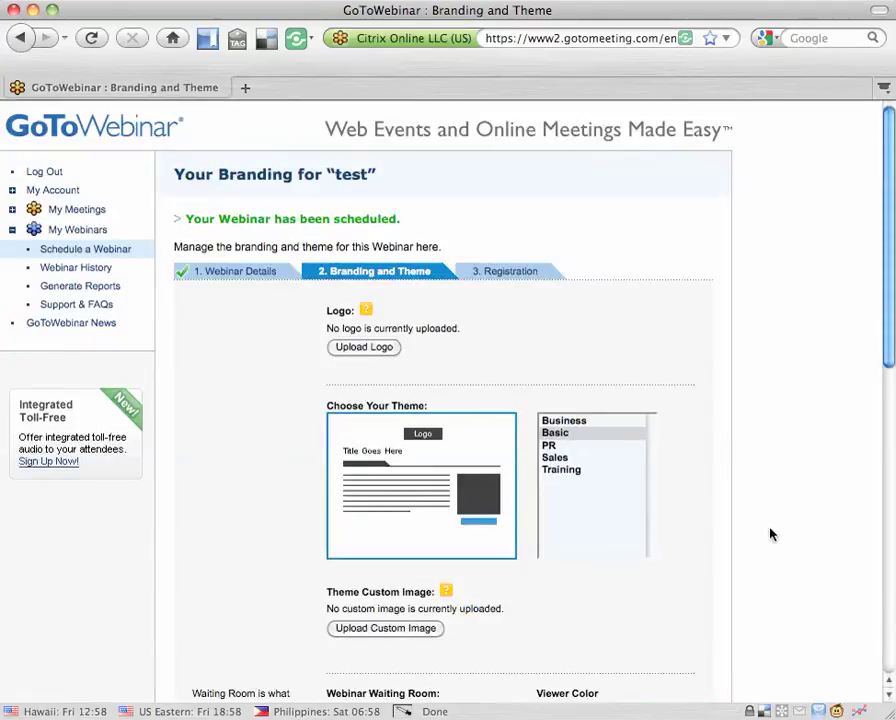
- Preview the PR, Business, Basic and Sales themes, then choose the green Training theme
scroll(674, 414, down, 2)
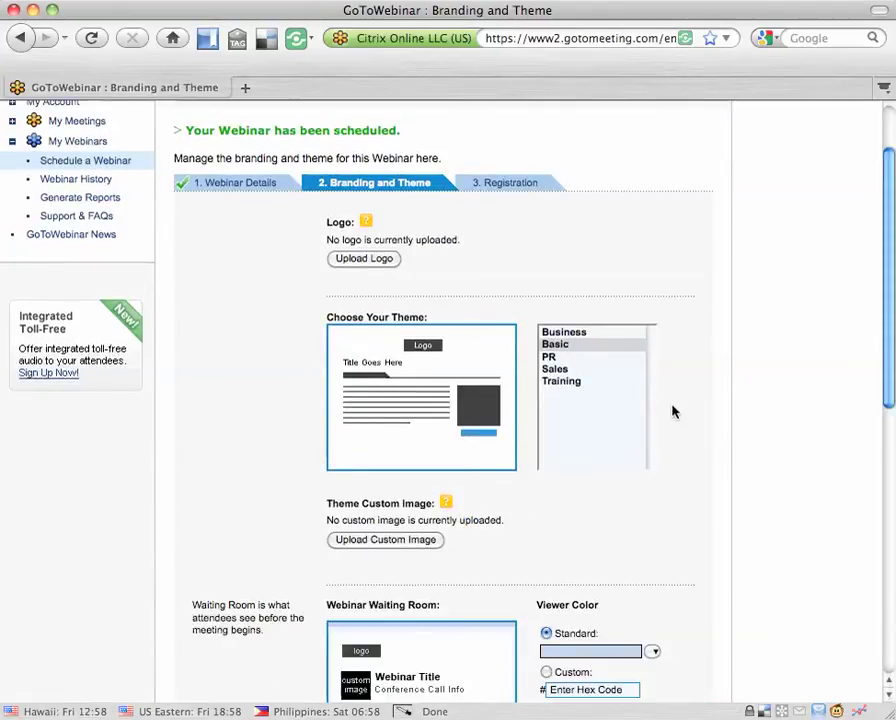
scroll(649, 490, down, 1)
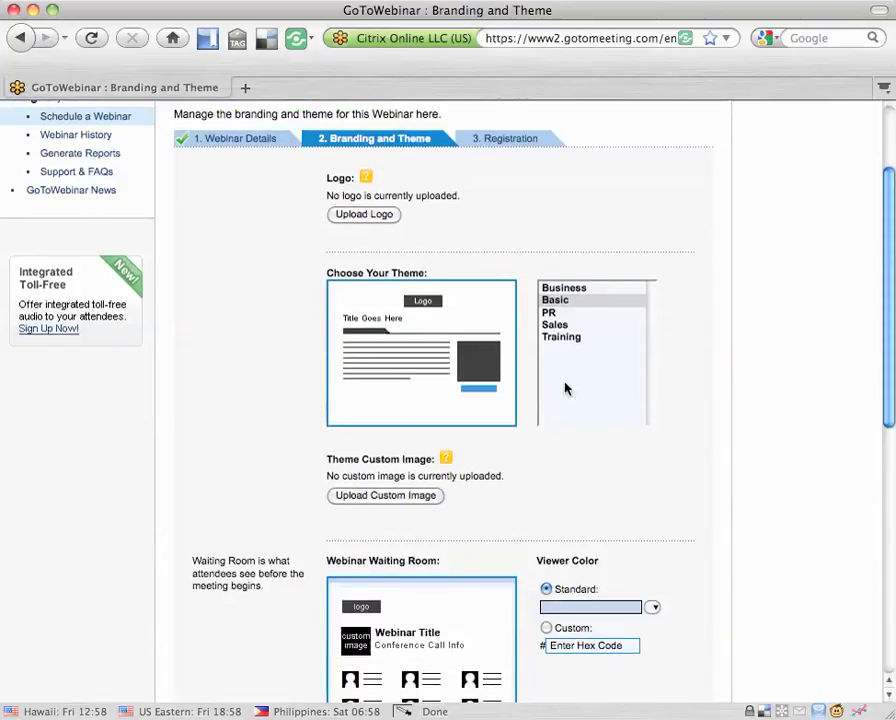
click(574, 313)
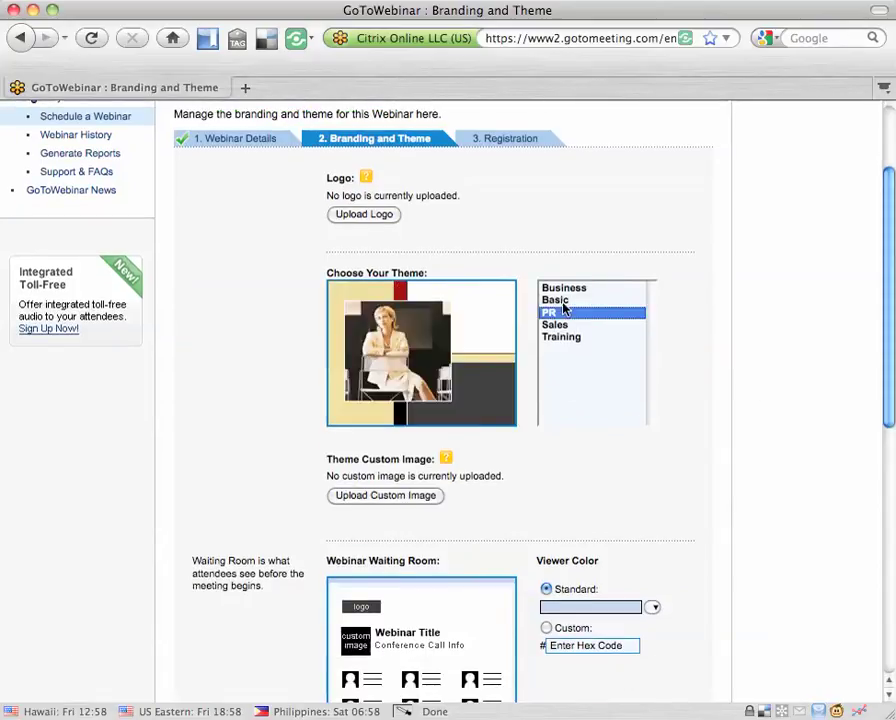
click(570, 289)
click(574, 301)
click(572, 325)
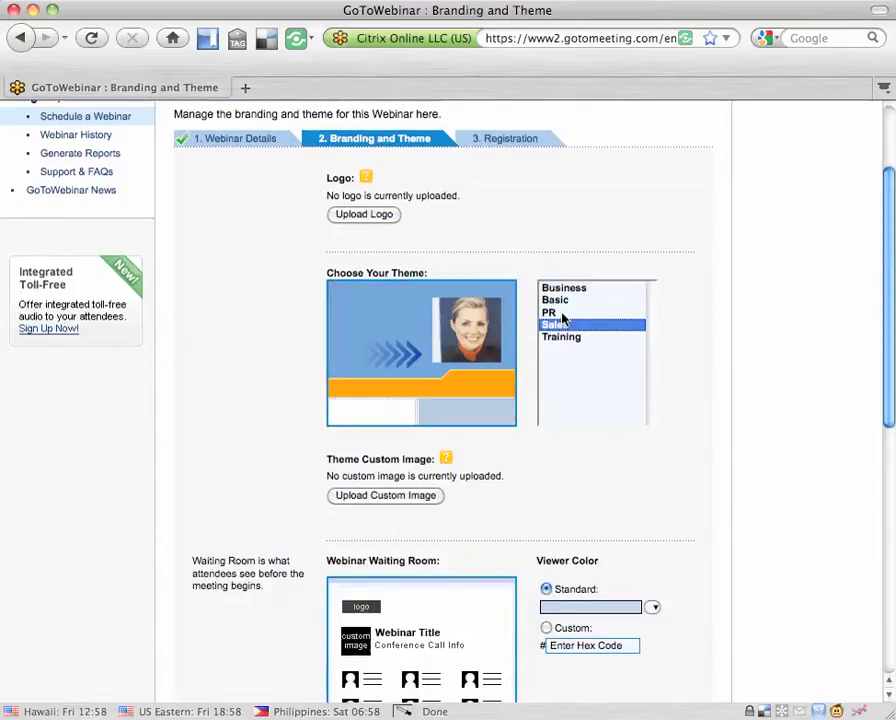
click(566, 337)
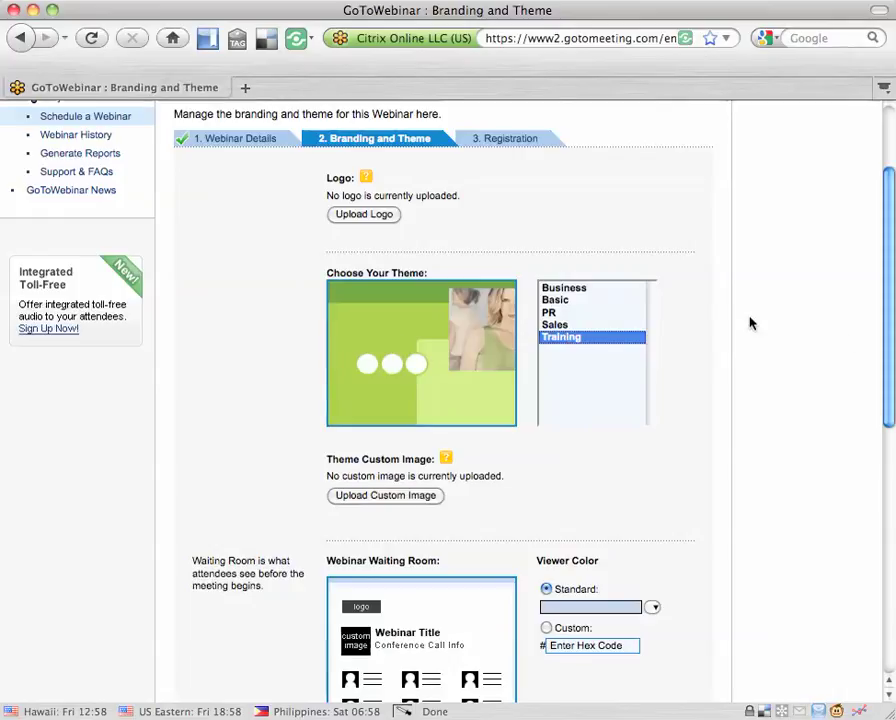
scroll(755, 466, down, 1)
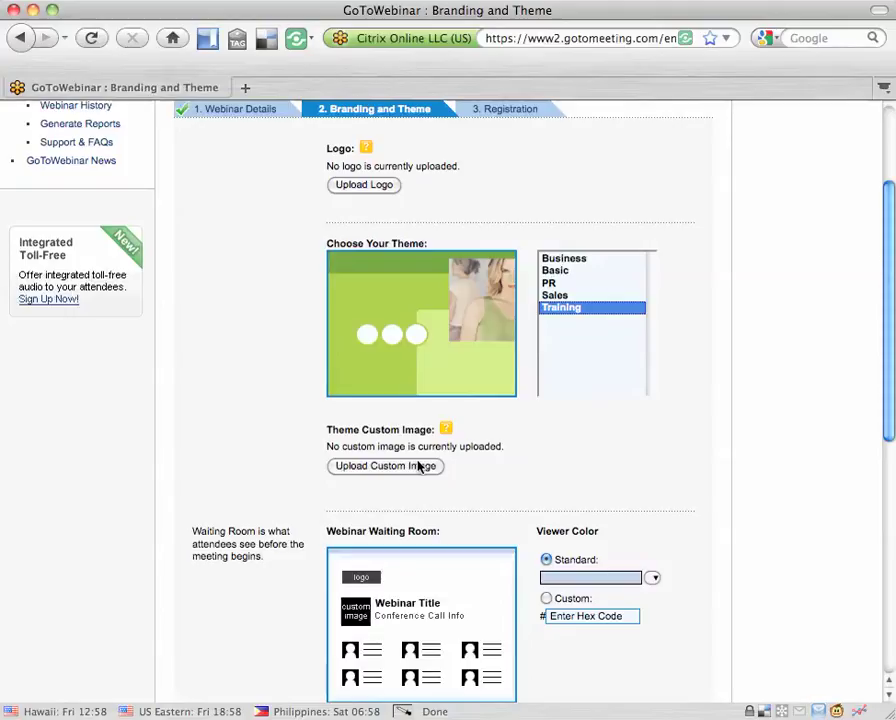
- Leave the attendee welcome message empty and save the Training theme branding for 'test'
scroll(686, 486, down, 3)
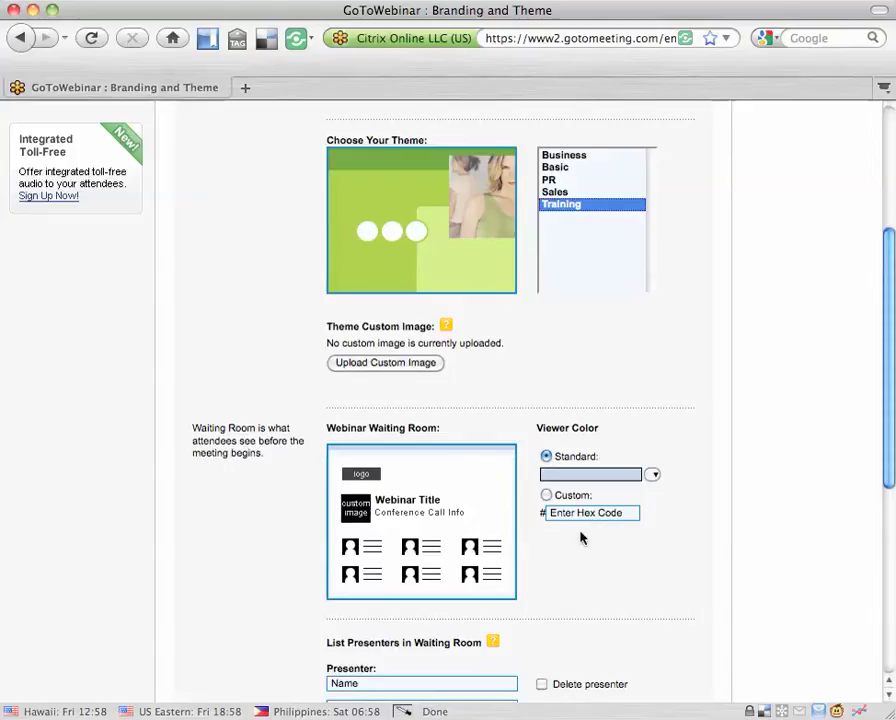
scroll(582, 536, down, 5)
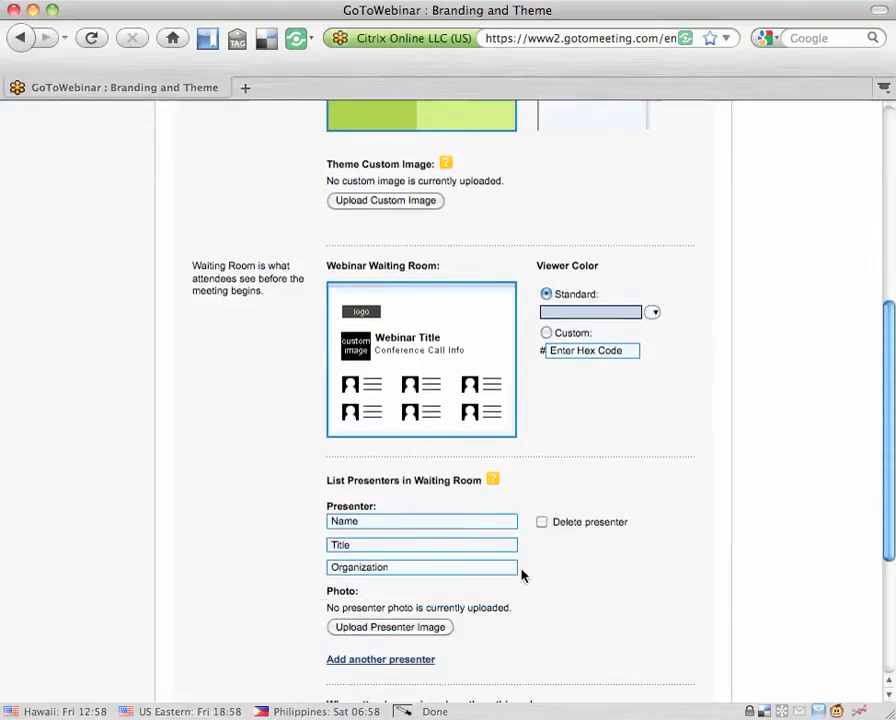
scroll(521, 575, down, 4)
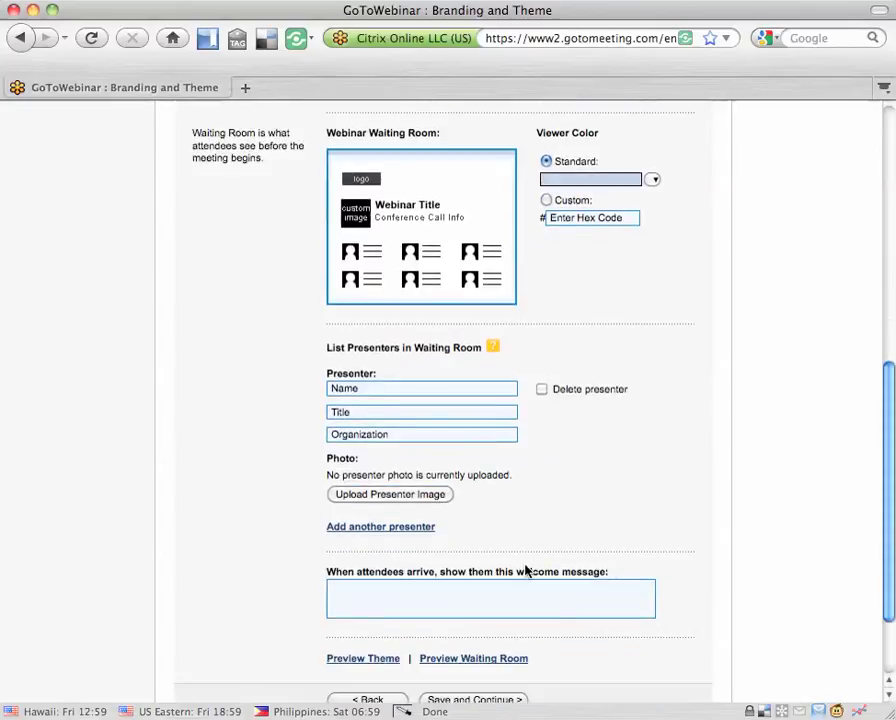
click(520, 590)
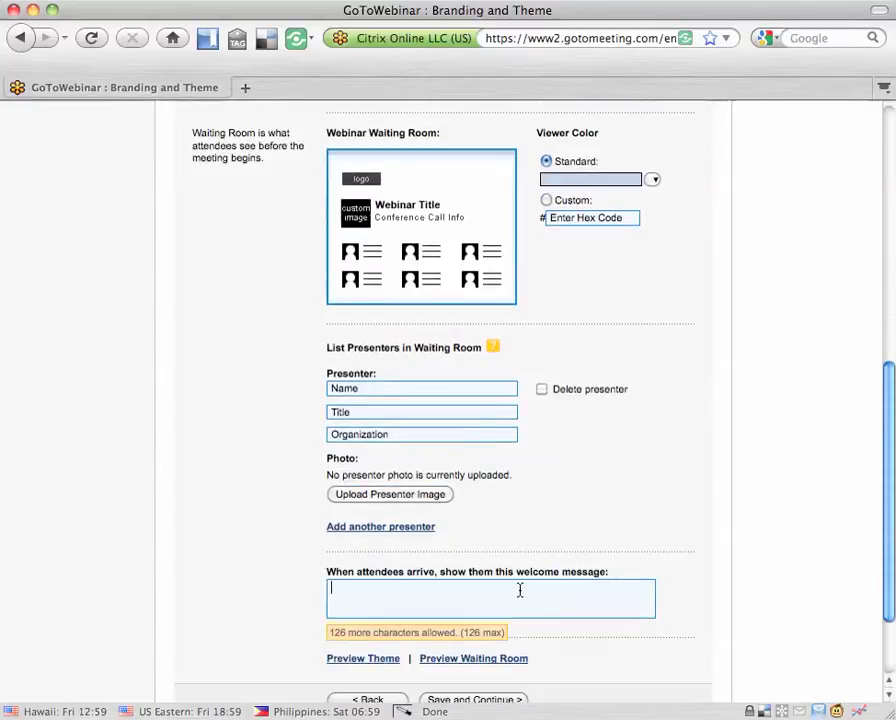
click(666, 548)
scroll(666, 548, down, 2)
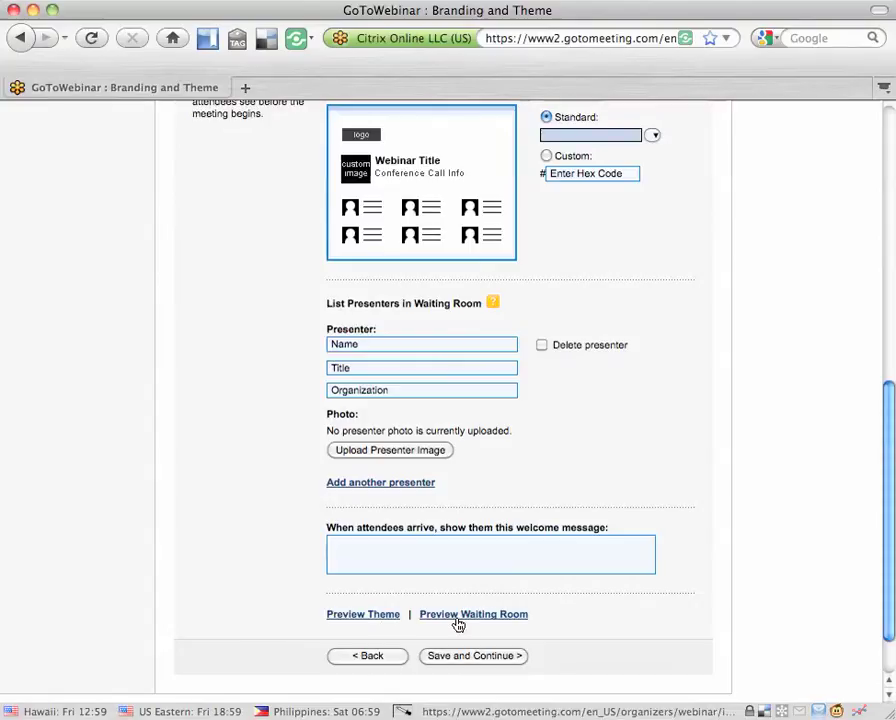
scroll(463, 622, up, 5)
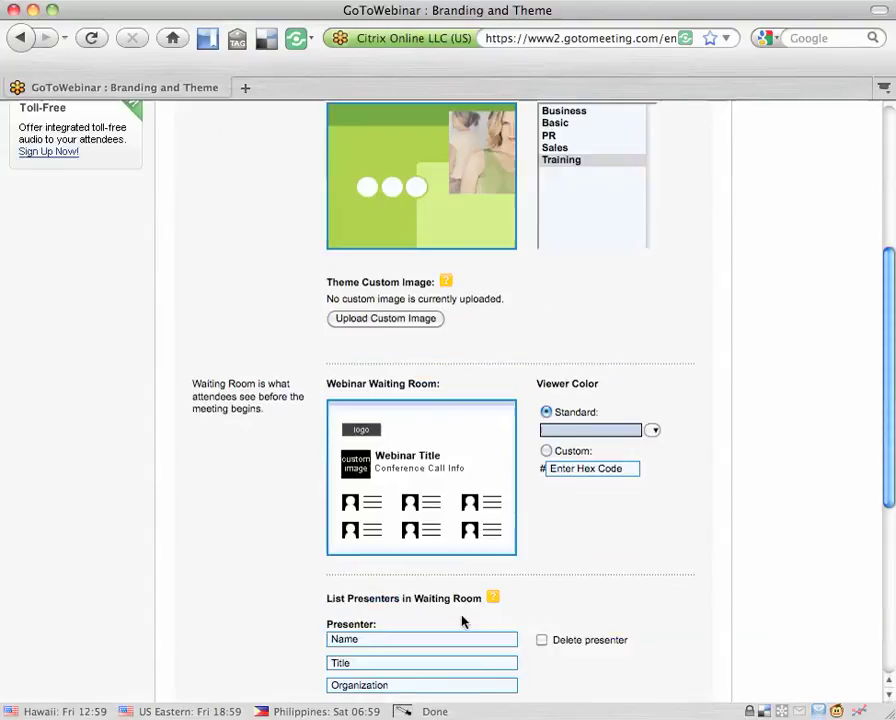
scroll(549, 491, down, 6)
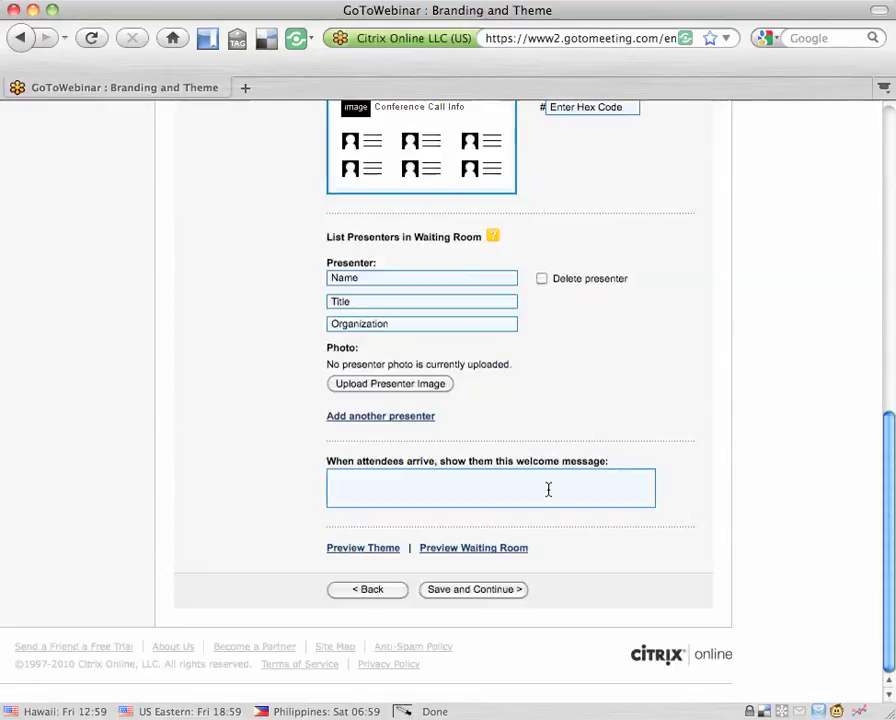
scroll(512, 546, up, 4)
scroll(500, 549, up, 6)
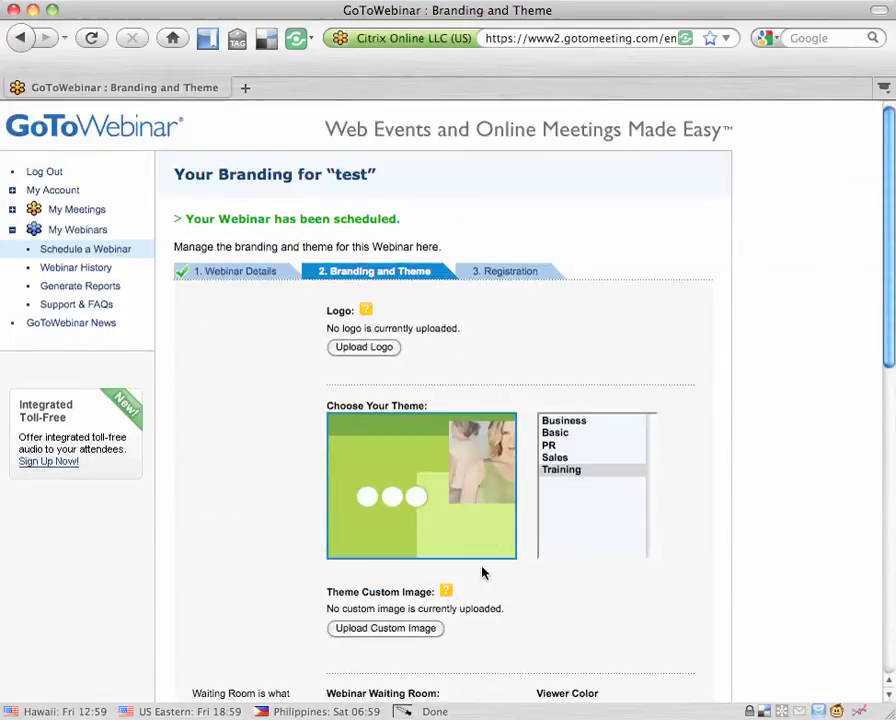
scroll(482, 572, down, 10)
click(468, 592)
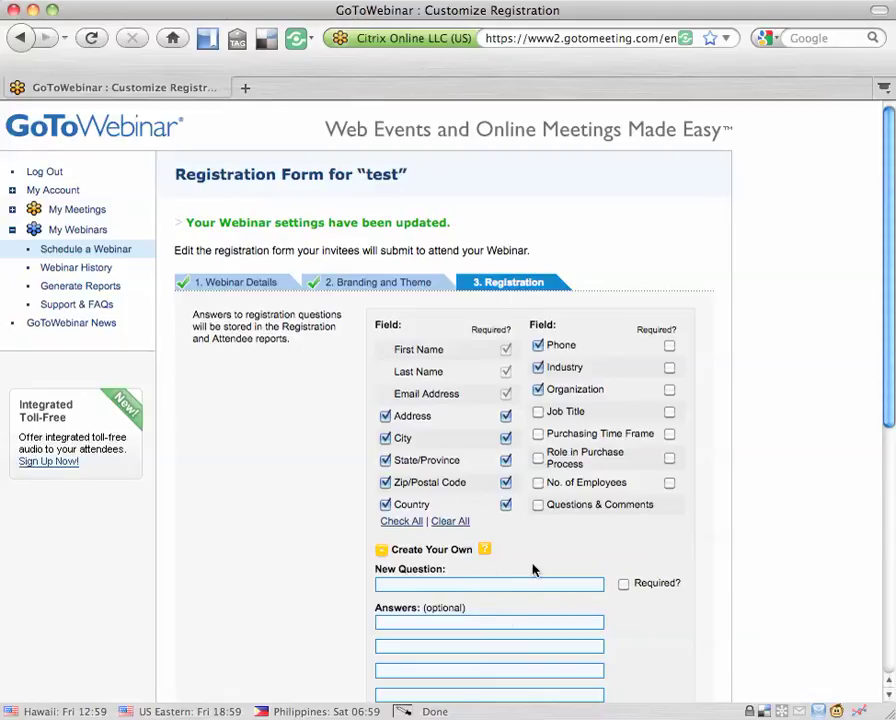
- Clear all optional registration fields, leaving only First Name, Last Name and Email Address
click(452, 521)
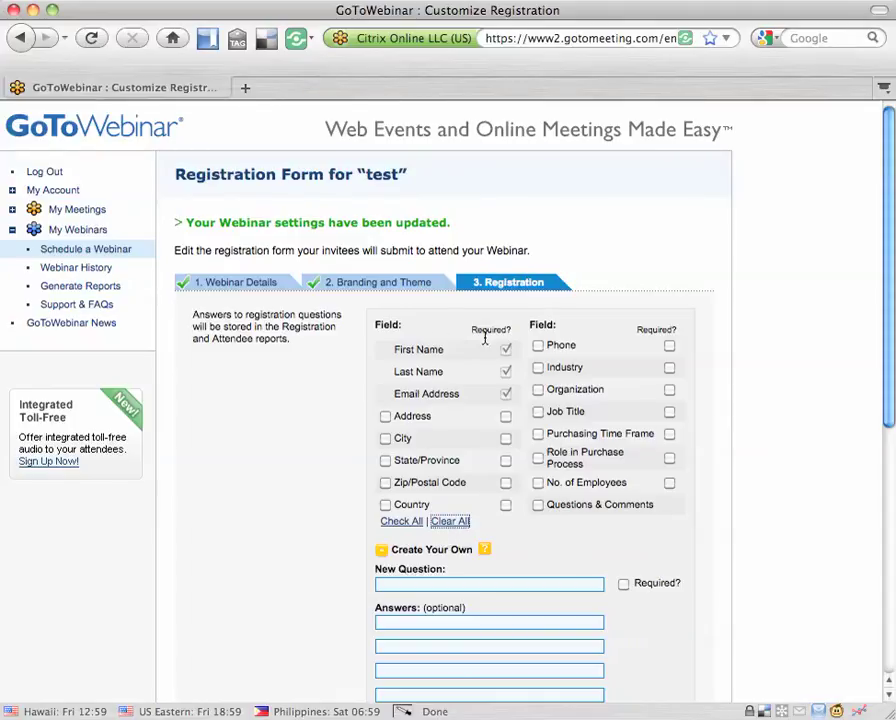
- Keep automatic registrant confirmation and save the registration settings, emailing the invitation
scroll(460, 410, down, 2)
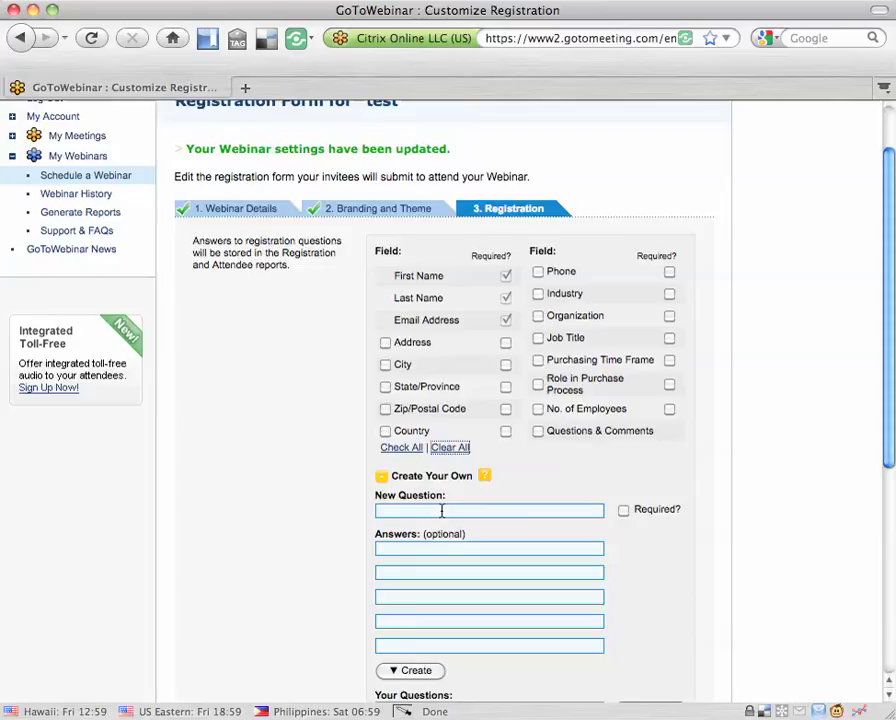
scroll(440, 510, down, 2)
scroll(513, 491, down, 2)
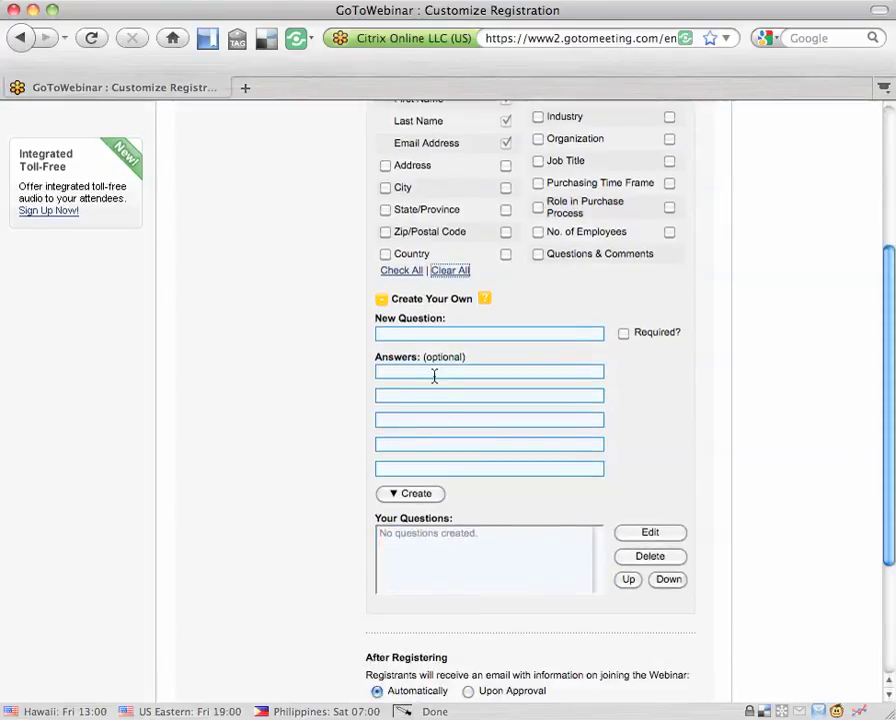
scroll(444, 495, down, 1)
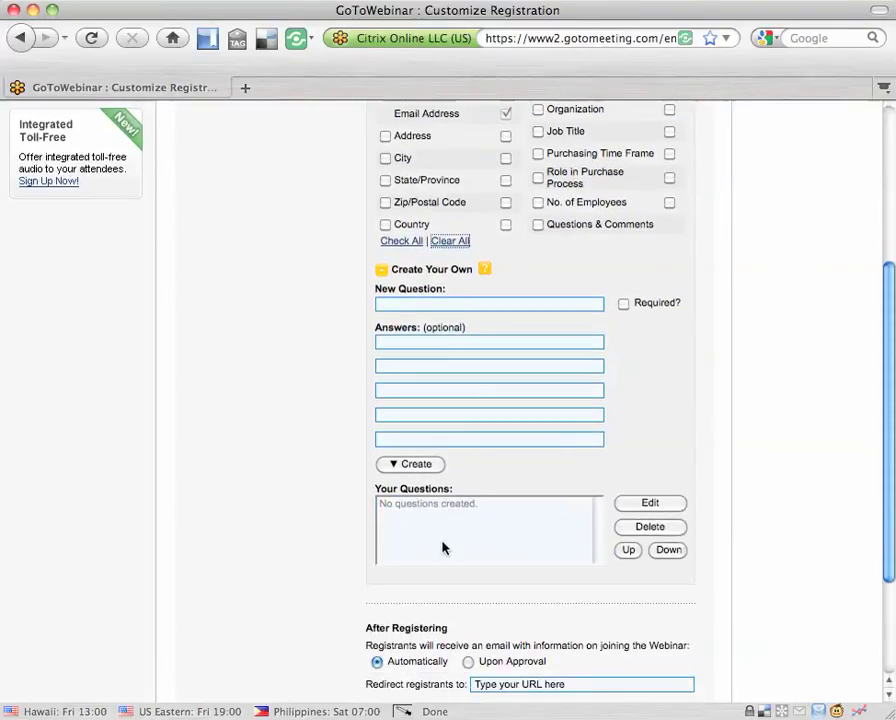
scroll(443, 545, down, 2)
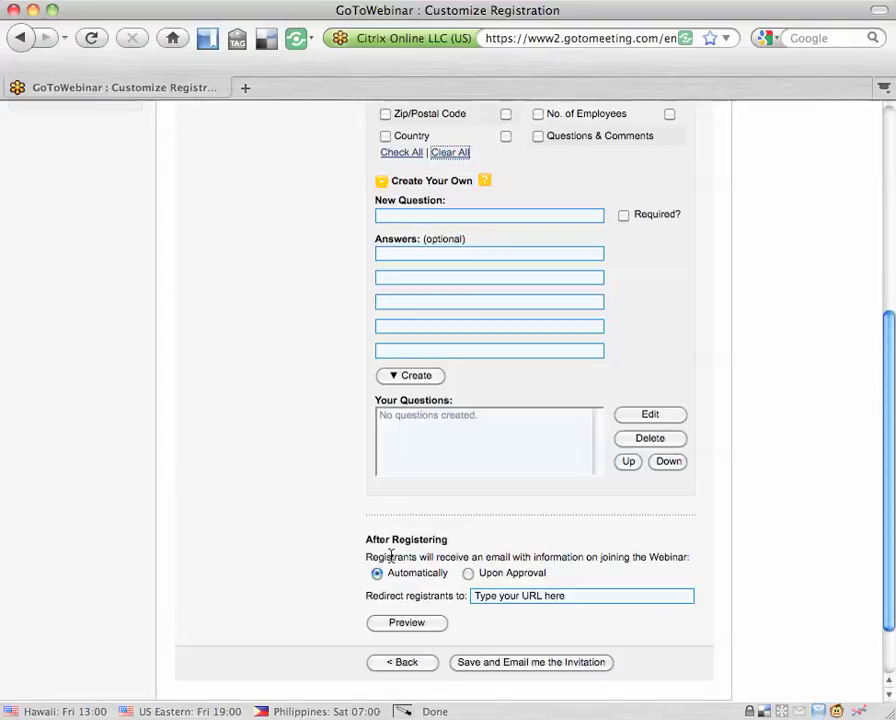
click(468, 574)
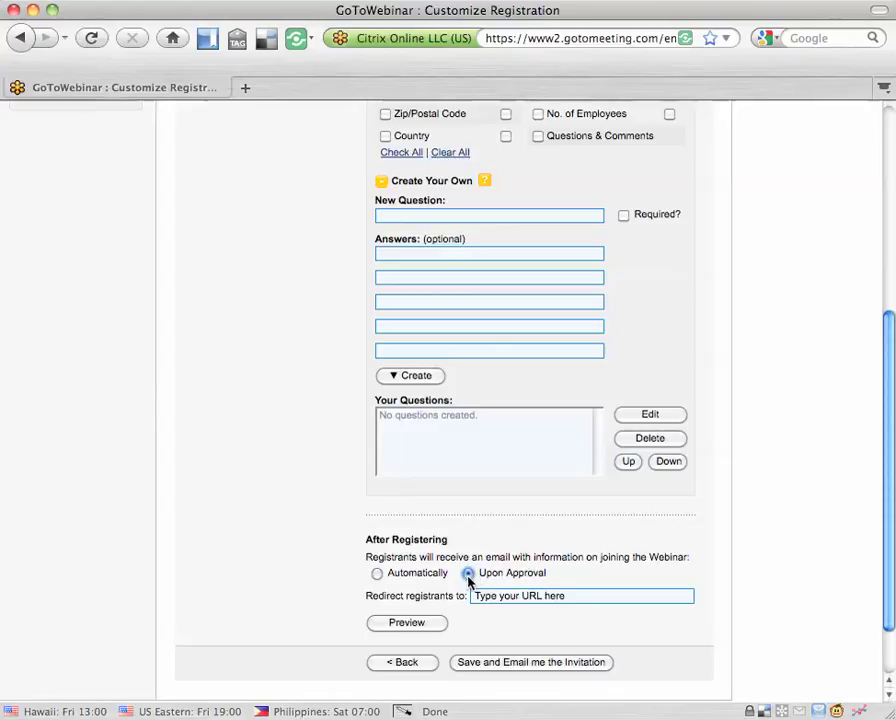
click(377, 573)
scroll(394, 593, down, 2)
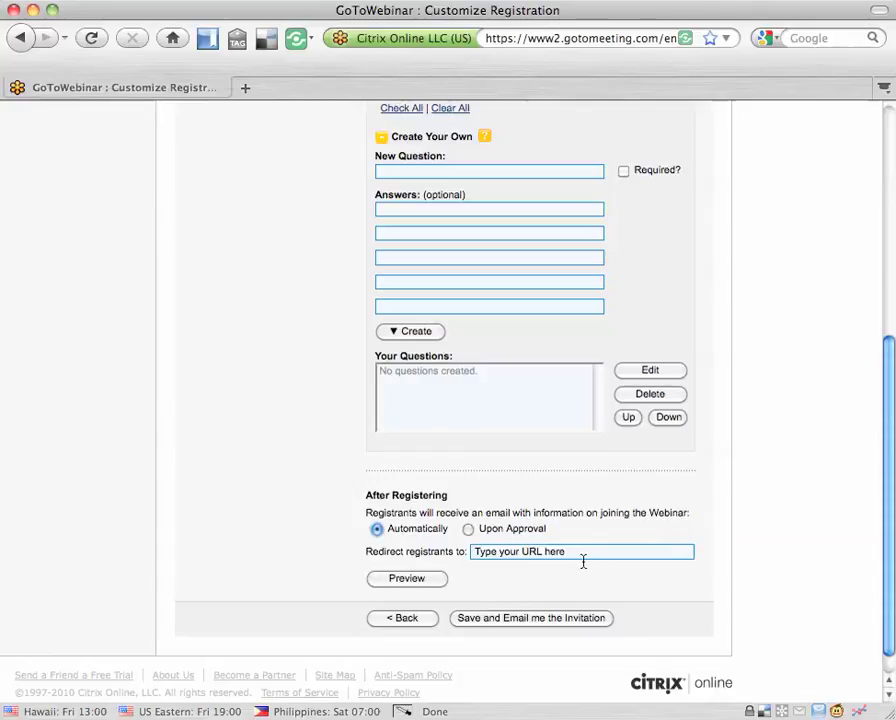
click(502, 621)
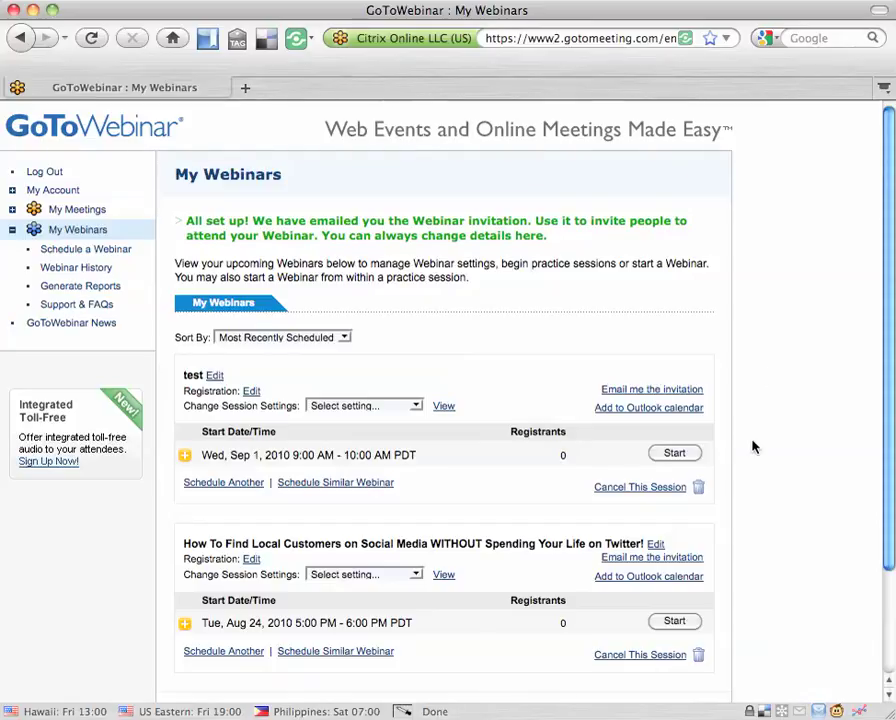
- Expand the Sep 1 'test' session and select, then deselect, its Registration Web Link
click(184, 461)
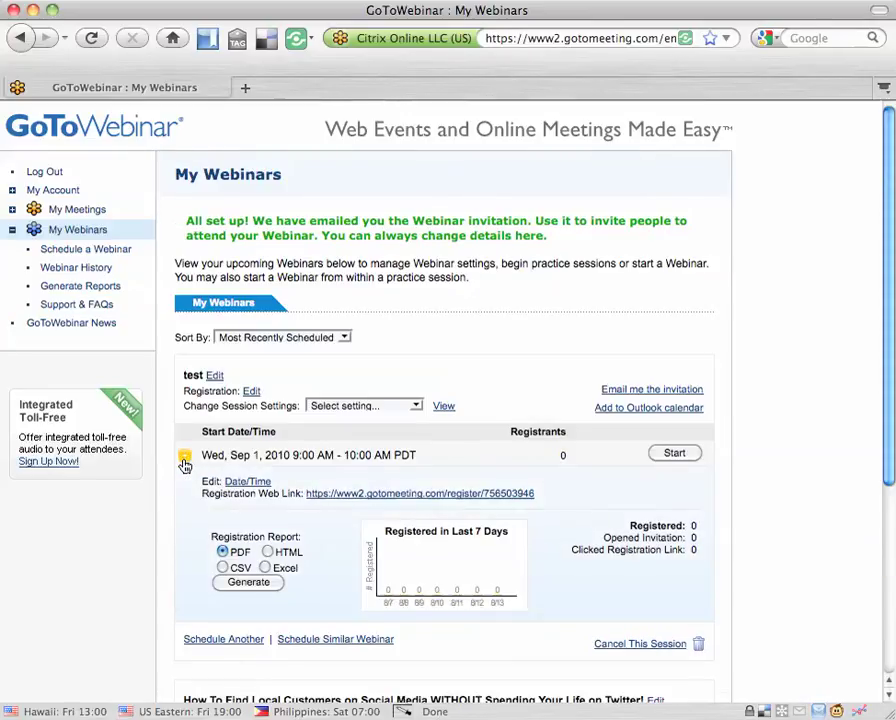
scroll(325, 584, down, 1)
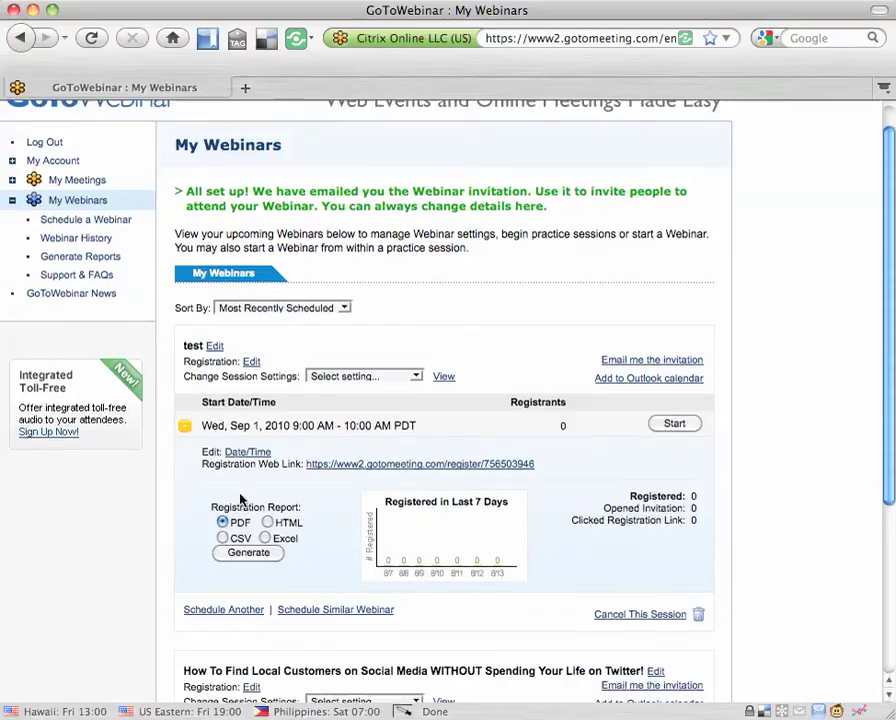
scroll(195, 457, up, 1)
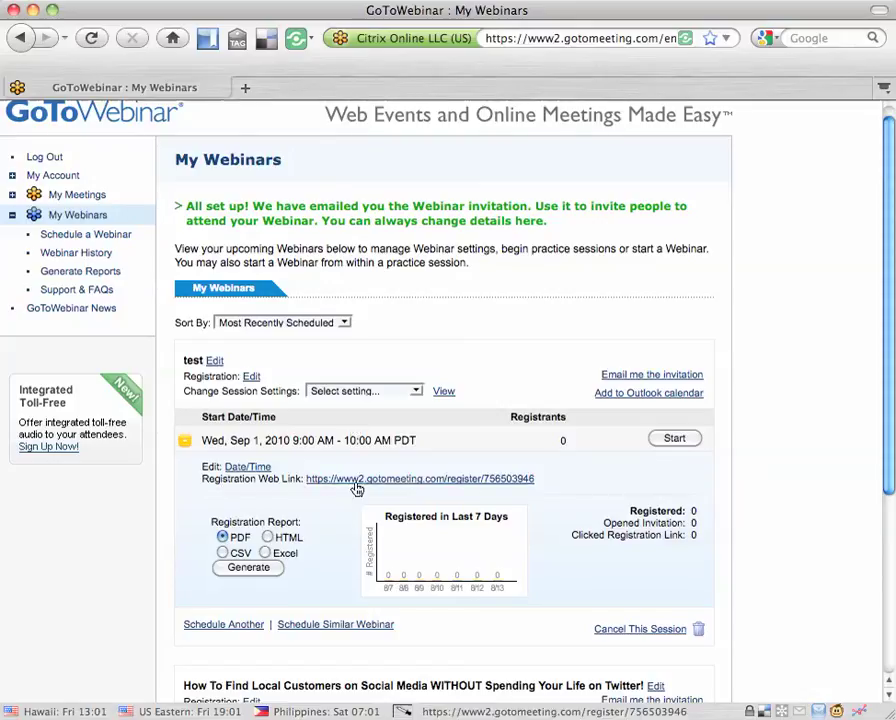
drag(300, 480, 528, 490)
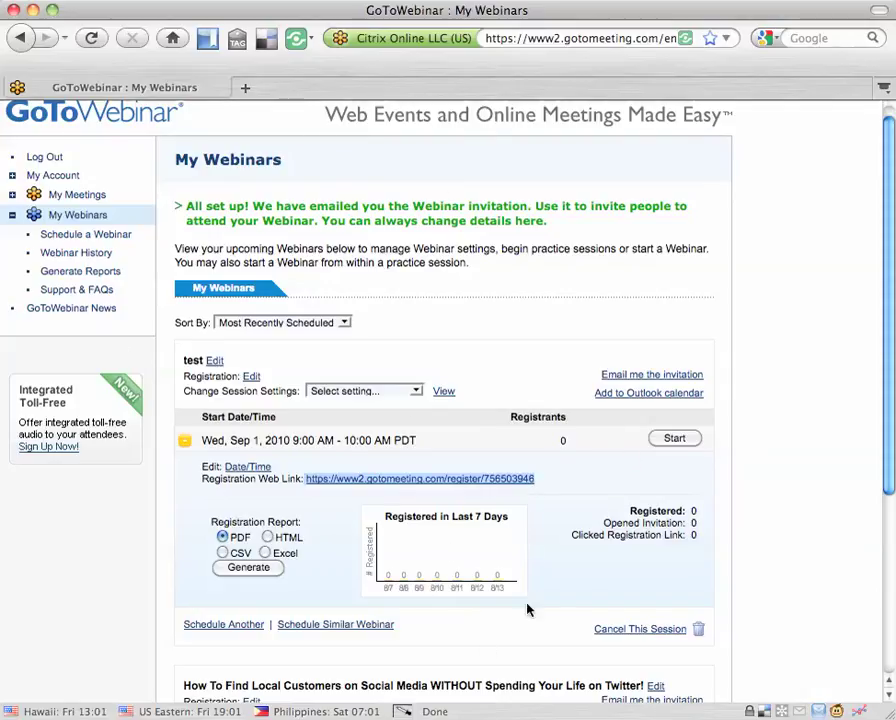
click(400, 492)
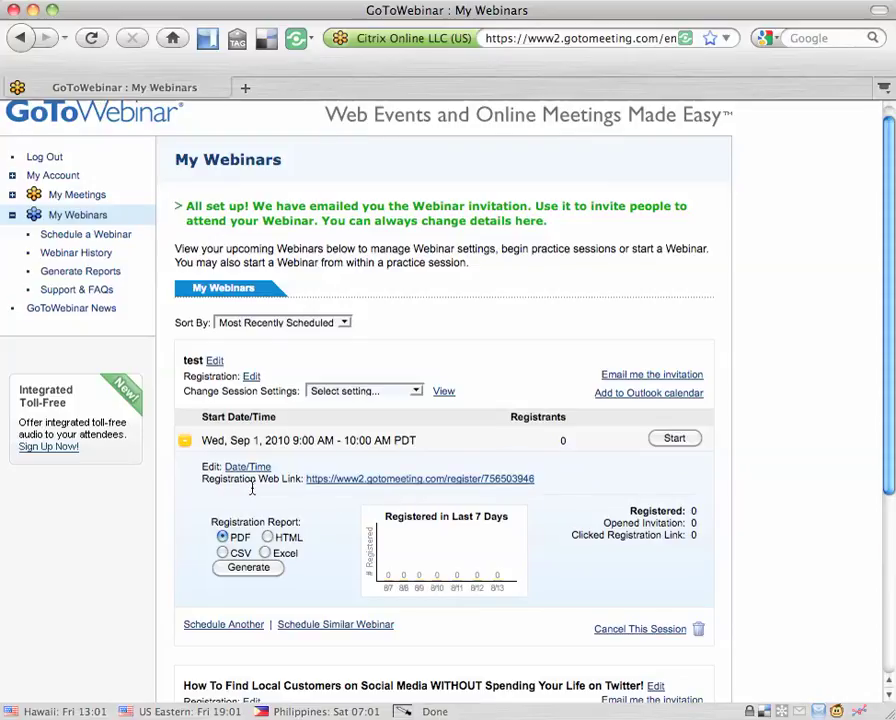
- Collapse the Sep 1 'test' session's details in the My Webinars list
click(183, 444)
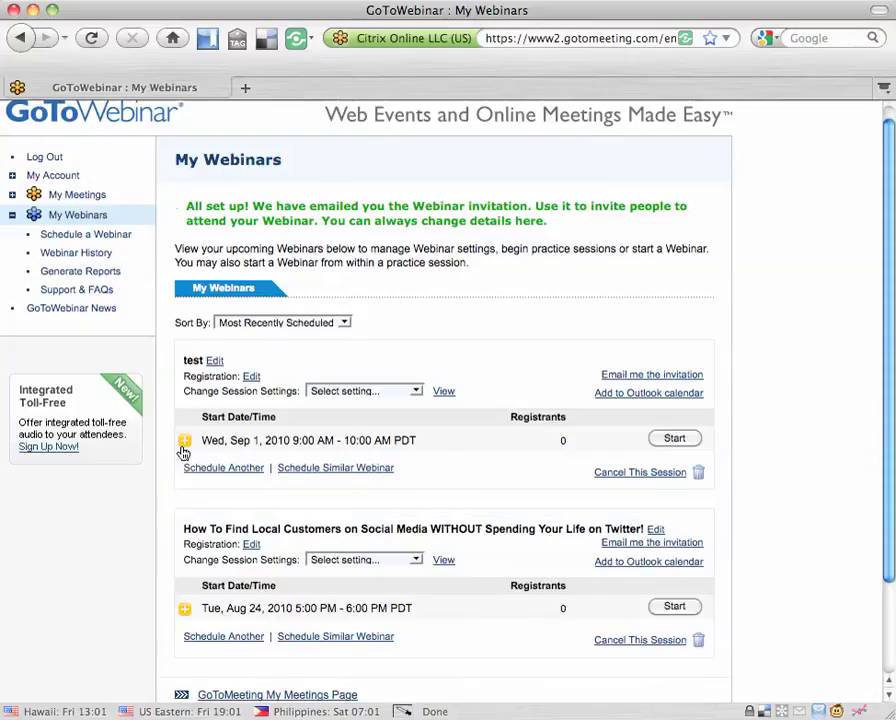